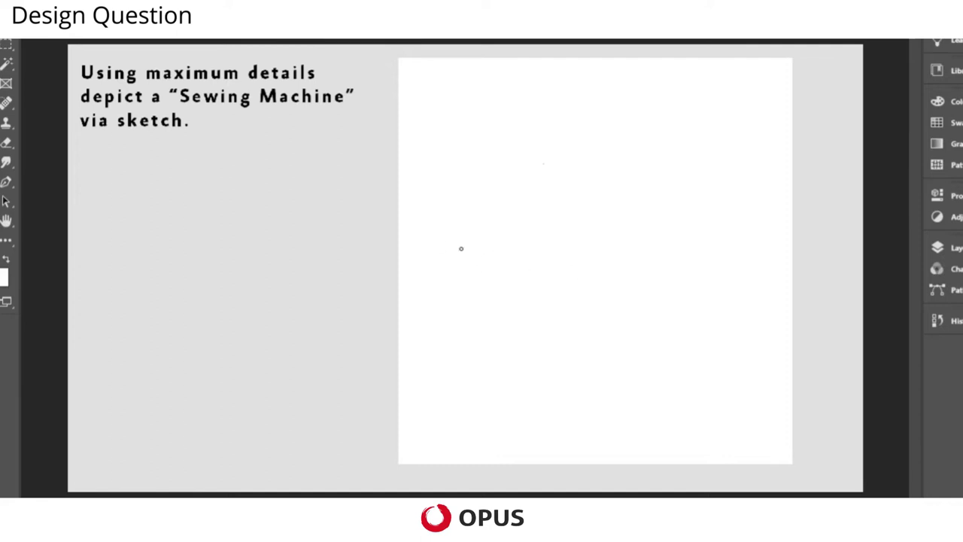
drag(519, 244, 737, 242)
drag(418, 251, 769, 236)
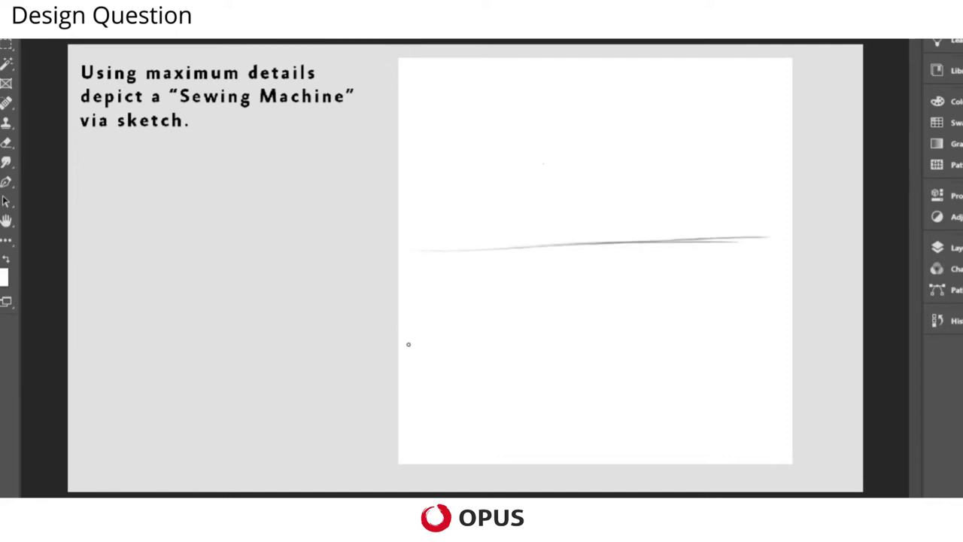
drag(625, 339, 766, 338)
drag(452, 356, 784, 355)
drag(435, 245, 790, 242)
drag(489, 240, 789, 230)
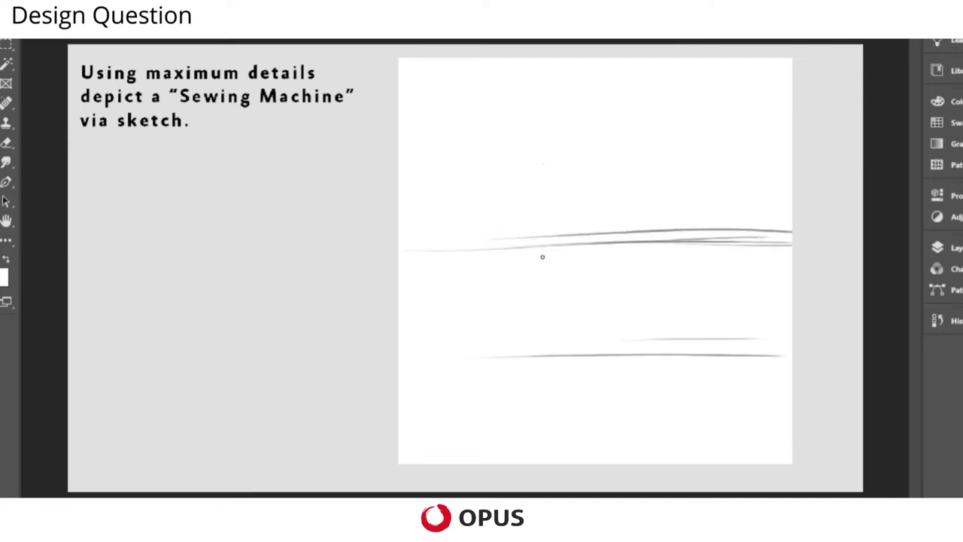
mouse_move(392, 274)
mouse_down()
mouse_move(425, 246)
mouse_move(760, 230)
mouse_up()
drag(531, 239, 847, 233)
key(ctrl+z)
key(ctrl+z)
key(ctrl+z)
key(ctrl+z)
key(ctrl+z)
key(ctrl+z)
key(ctrl+z)
key(ctrl+z)
key(ctrl+z)
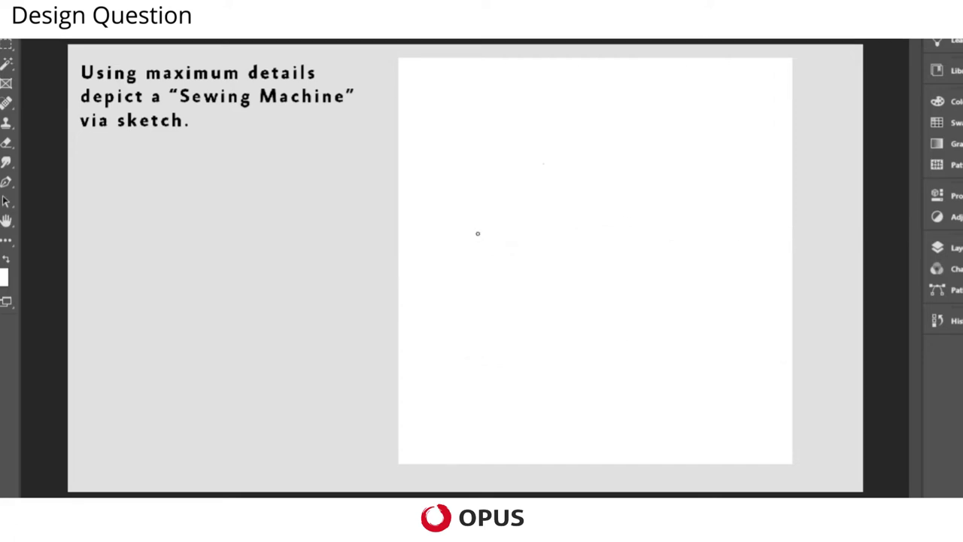
drag(519, 228, 777, 214)
drag(408, 231, 824, 244)
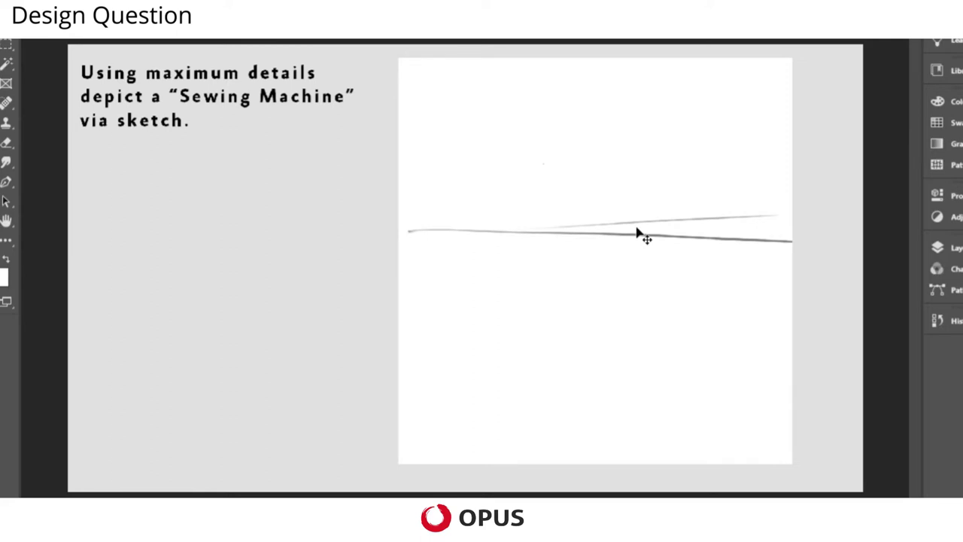
key(ctrl+z)
key(ctrl+z)
drag(400, 239, 792, 212)
key(ctrl+z)
Step: Sketch the tabletop across the canvas with a double back edge, short slanted side edges and a long front edge
drag(534, 230, 807, 222)
drag(464, 243, 790, 238)
drag(417, 243, 352, 288)
mouse_move(782, 236)
mouse_down()
mouse_move(797, 254)
mouse_move(834, 288)
mouse_up()
drag(643, 349, 722, 347)
drag(400, 360, 784, 351)
drag(711, 352, 798, 358)
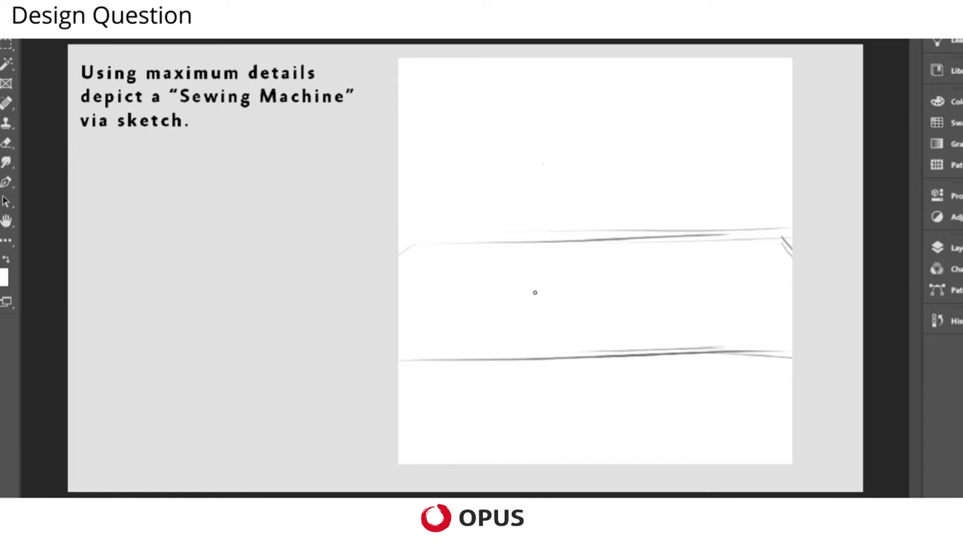
Step: Sketch the machine's trapezoidal base plate on the middle-right part of the tabletop, narrower at the back than at the front
drag(542, 284, 516, 318)
mouse_move(677, 272)
mouse_down()
mouse_move(569, 273)
mouse_move(728, 269)
mouse_move(743, 298)
mouse_up()
drag(724, 267, 745, 300)
drag(527, 319, 765, 315)
drag(547, 273, 742, 267)
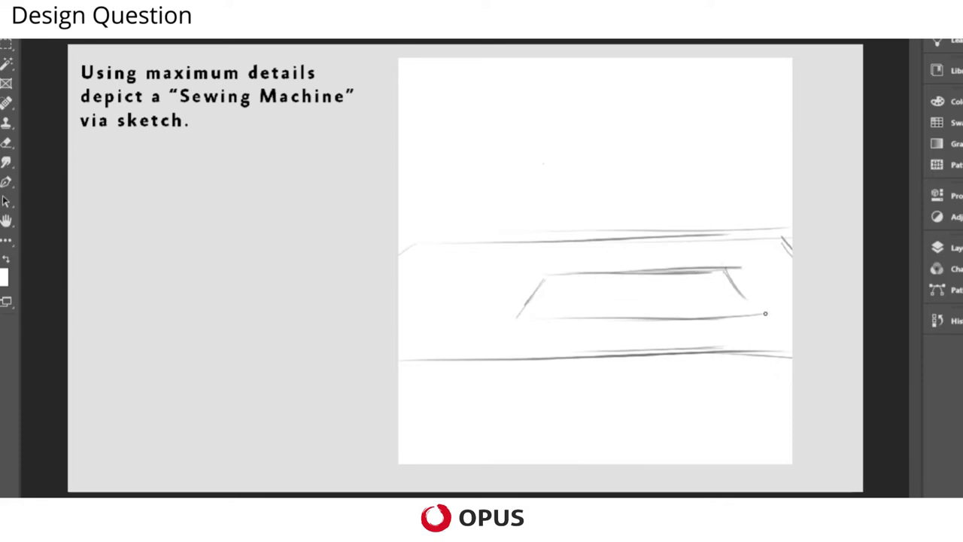
drag(508, 323, 668, 314)
drag(539, 324, 765, 315)
drag(724, 269, 757, 311)
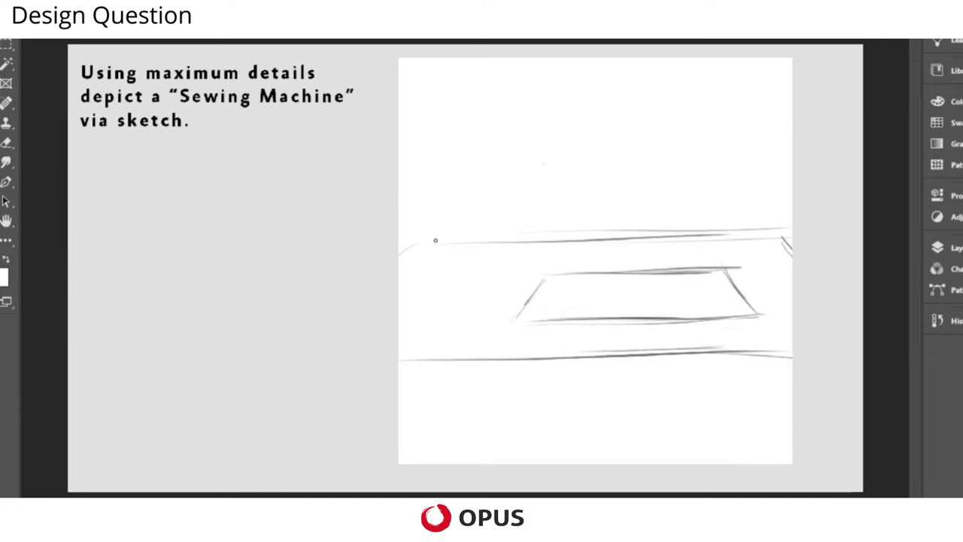
Step: Reinforce the tabletop's back edge and widen the base plate with a second slanted side line at each end
drag(424, 240, 891, 235)
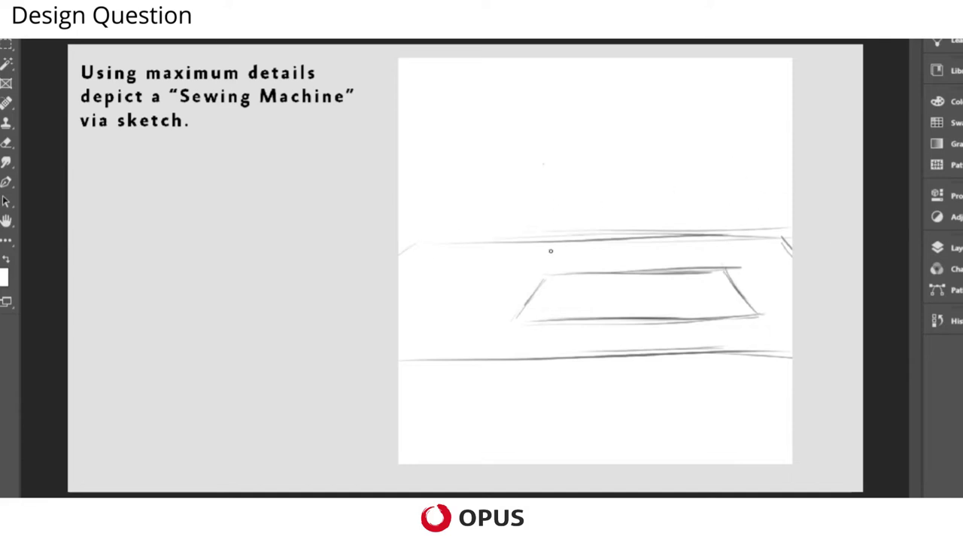
mouse_move(492, 318)
mouse_down()
mouse_move(512, 293)
mouse_move(623, 277)
mouse_up()
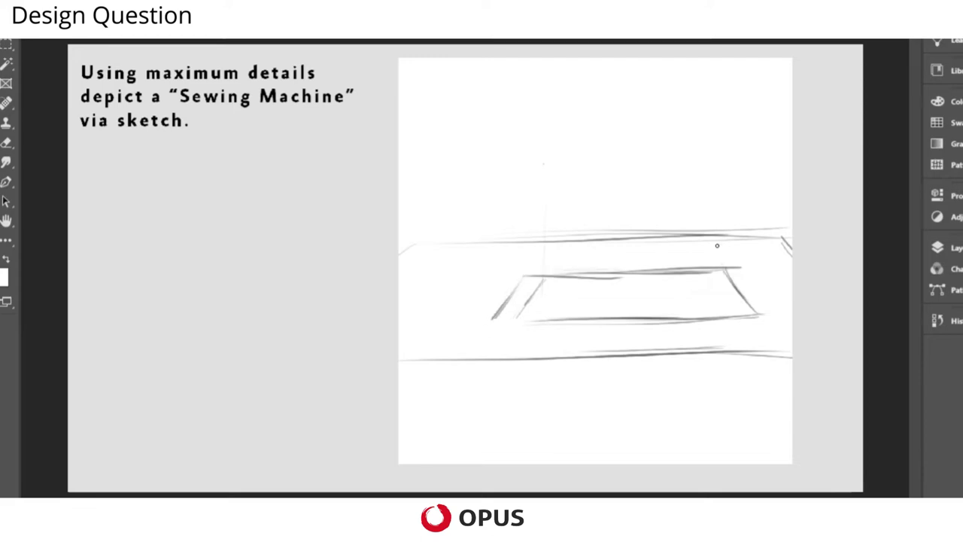
key(ctrl+z)
drag(542, 272, 622, 273)
drag(496, 323, 715, 322)
drag(737, 274, 769, 318)
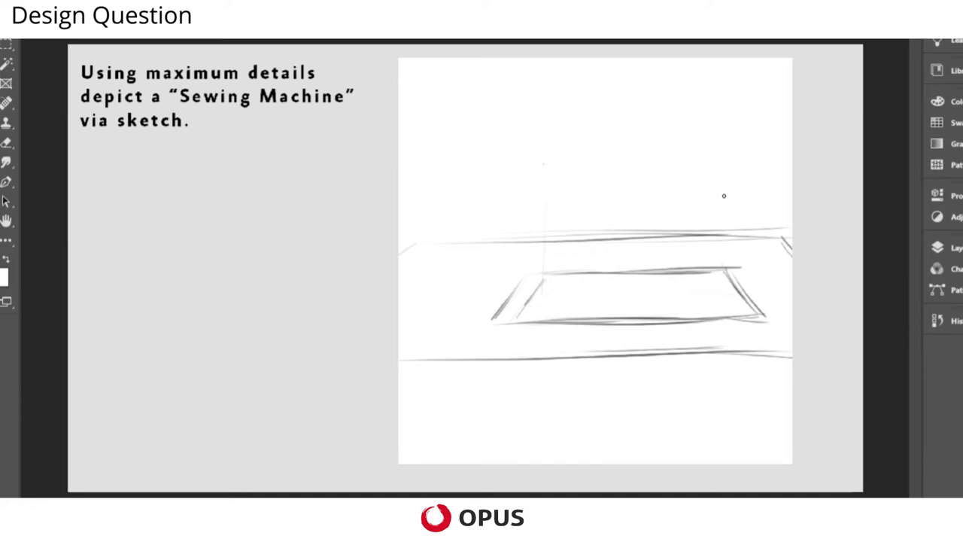
Step: Rough in the sewing machine body with its pillar on the right, dipping top contour, vertical head edge and arched underside
mouse_move(720, 197)
mouse_down()
mouse_move(709, 294)
mouse_move(692, 297)
mouse_move(710, 292)
mouse_up()
mouse_move(662, 207)
mouse_down()
mouse_move(673, 263)
mouse_move(664, 294)
mouse_move(669, 220)
mouse_move(659, 295)
mouse_up()
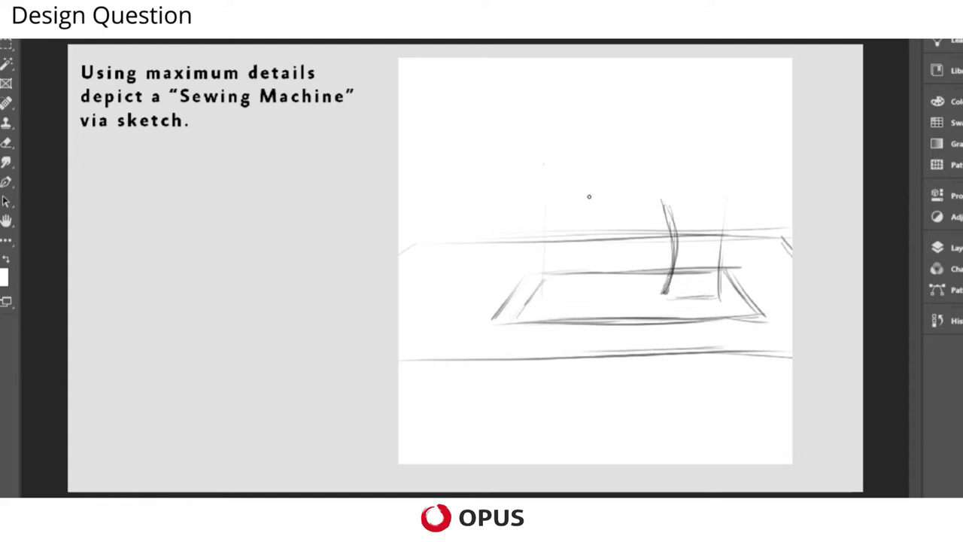
mouse_move(594, 185)
mouse_down()
mouse_move(699, 166)
mouse_move(728, 217)
mouse_up()
drag(596, 185, 537, 174)
mouse_move(558, 181)
mouse_down()
mouse_move(578, 188)
mouse_move(532, 235)
mouse_up()
mouse_move(531, 172)
mouse_down()
mouse_move(593, 188)
mouse_move(638, 178)
mouse_up()
mouse_move(544, 239)
mouse_down()
mouse_move(564, 213)
mouse_move(620, 211)
mouse_up()
drag(586, 210, 679, 216)
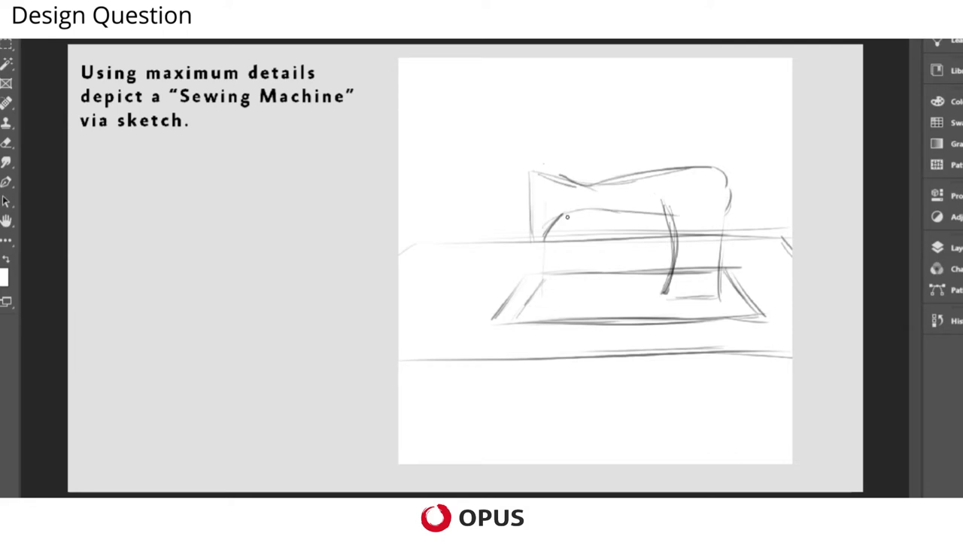
Step: Darken the arch and pillar outlines, round off the head's lower end and draw the needle bar down to the base plate
mouse_move(568, 217)
mouse_down()
mouse_move(669, 233)
mouse_move(658, 297)
mouse_move(720, 298)
mouse_up()
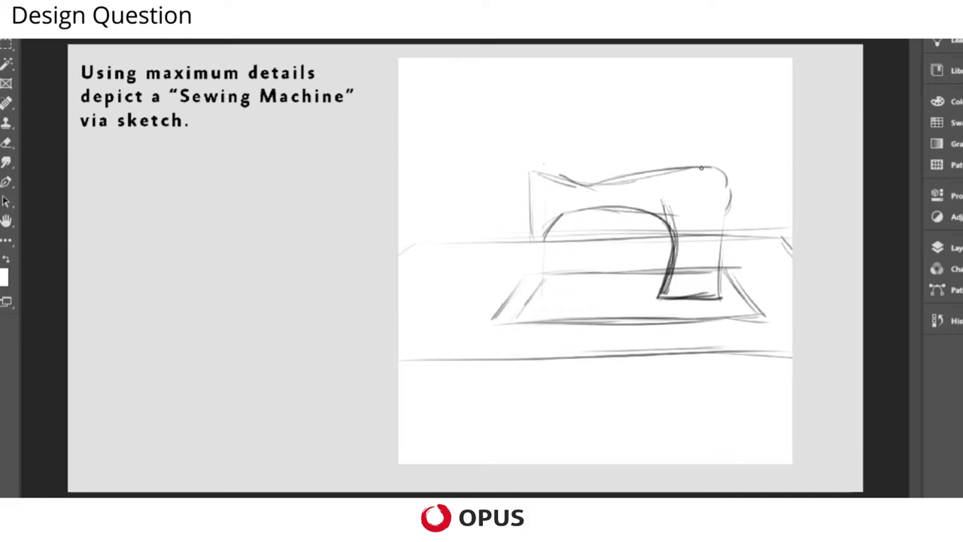
drag(726, 182, 722, 299)
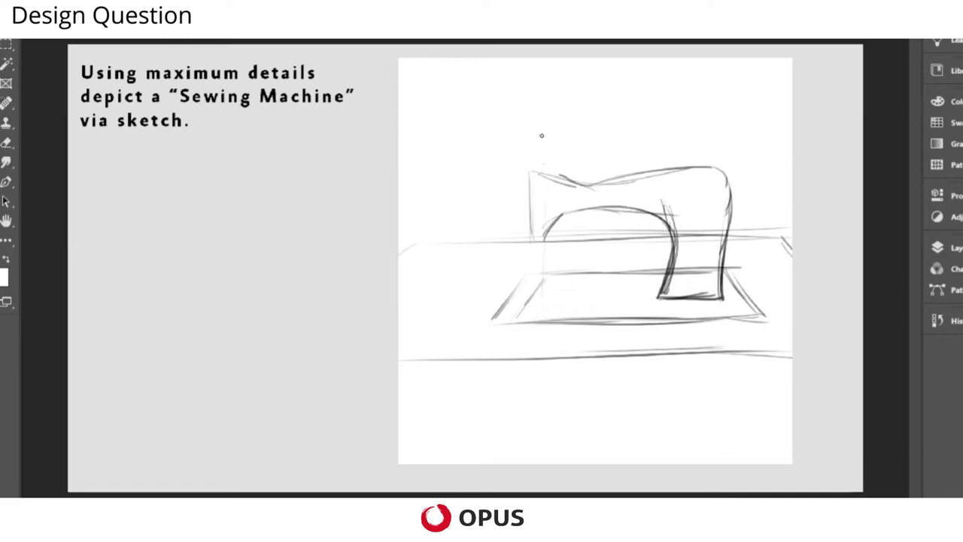
mouse_move(564, 212)
mouse_down()
mouse_move(545, 250)
mouse_move(532, 253)
mouse_up()
drag(530, 178, 532, 256)
drag(530, 214, 531, 172)
drag(540, 172, 593, 182)
drag(531, 253, 536, 300)
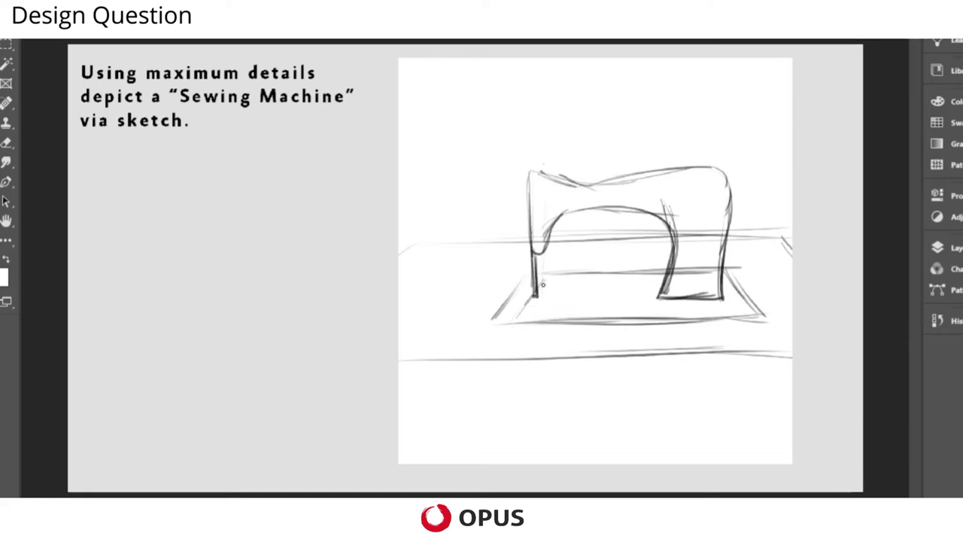
Step: Round the head's upper left corner, strengthen the arm's dipping top contour and add a faceplate line and thicker needle bar
mouse_move(526, 180)
mouse_down()
mouse_move(610, 188)
mouse_move(647, 177)
mouse_up()
drag(592, 178, 621, 176)
mouse_move(543, 245)
mouse_down()
mouse_move(557, 224)
mouse_move(607, 204)
mouse_move(638, 211)
mouse_move(560, 185)
mouse_move(649, 178)
mouse_up()
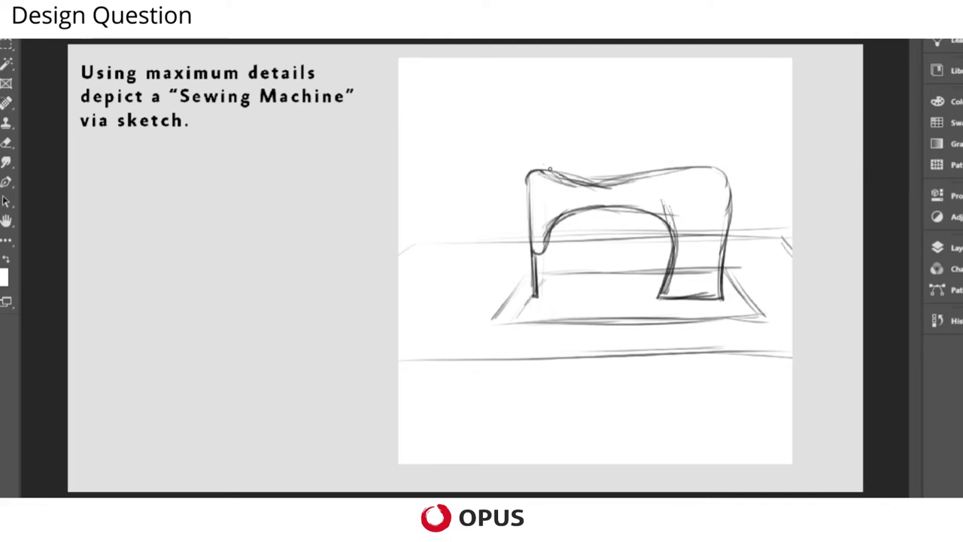
drag(531, 171, 536, 262)
drag(536, 211, 537, 289)
drag(537, 238, 533, 302)
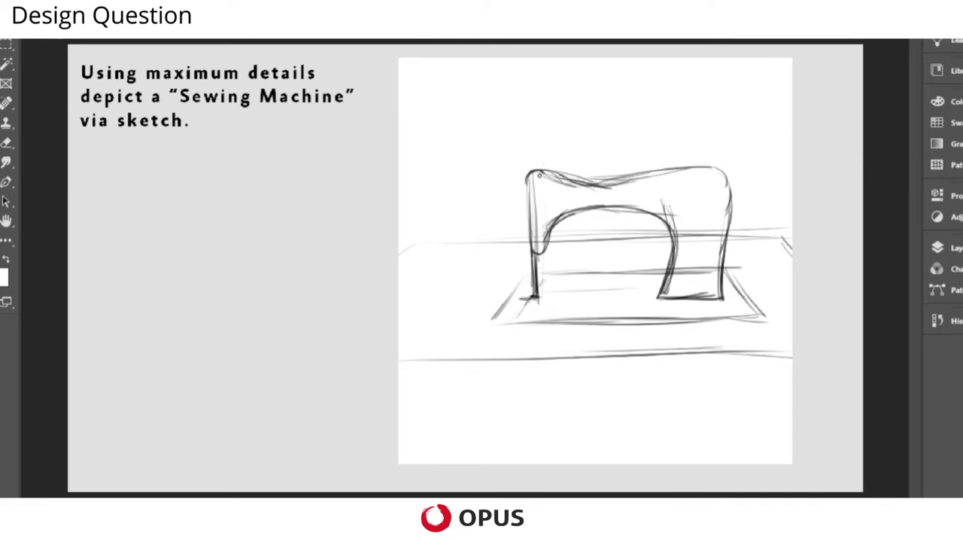
Step: Draw the oval handwheel with its inner rim and short hub at the right end of the arm
mouse_move(539, 175)
mouse_down()
mouse_move(743, 173)
mouse_move(729, 197)
mouse_move(752, 188)
mouse_move(744, 206)
mouse_move(756, 149)
mouse_move(773, 190)
mouse_up()
mouse_move(764, 146)
mouse_down()
mouse_move(772, 220)
mouse_move(740, 218)
mouse_move(748, 230)
mouse_move(771, 225)
mouse_up()
mouse_move(744, 147)
mouse_down()
mouse_move(776, 167)
mouse_move(764, 230)
mouse_up()
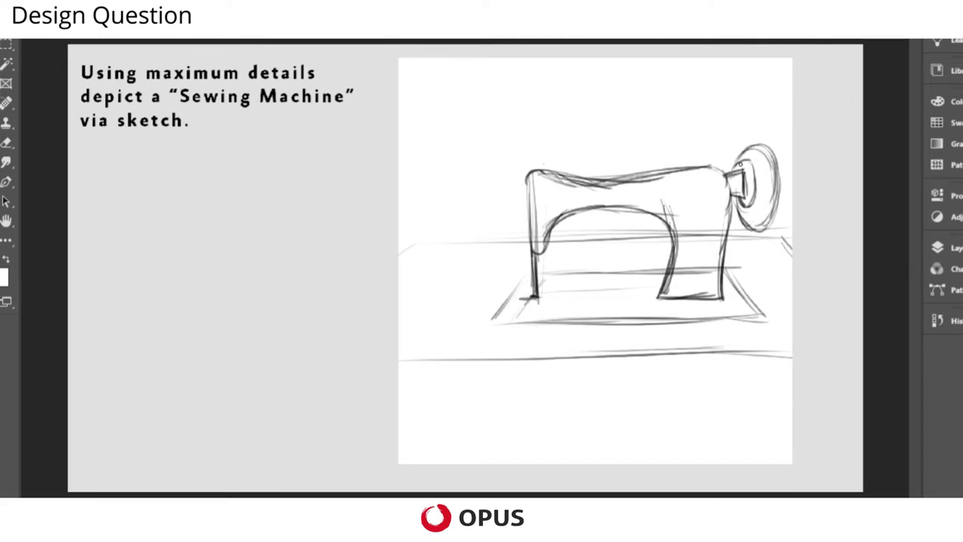
mouse_move(740, 164)
mouse_down()
mouse_move(760, 161)
mouse_move(761, 222)
mouse_up()
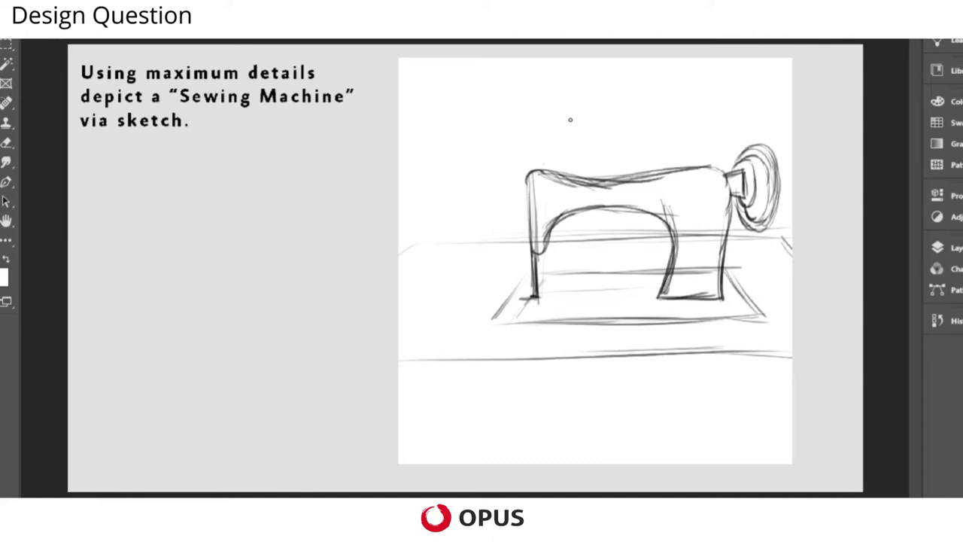
Step: Add three upright pins on top of the arm and small hook-shaped thread guides on the left face of the head
drag(531, 160, 533, 171)
drag(544, 238, 628, 208)
mouse_move(583, 164)
mouse_down()
mouse_move(583, 182)
mouse_move(586, 156)
mouse_move(587, 180)
mouse_up()
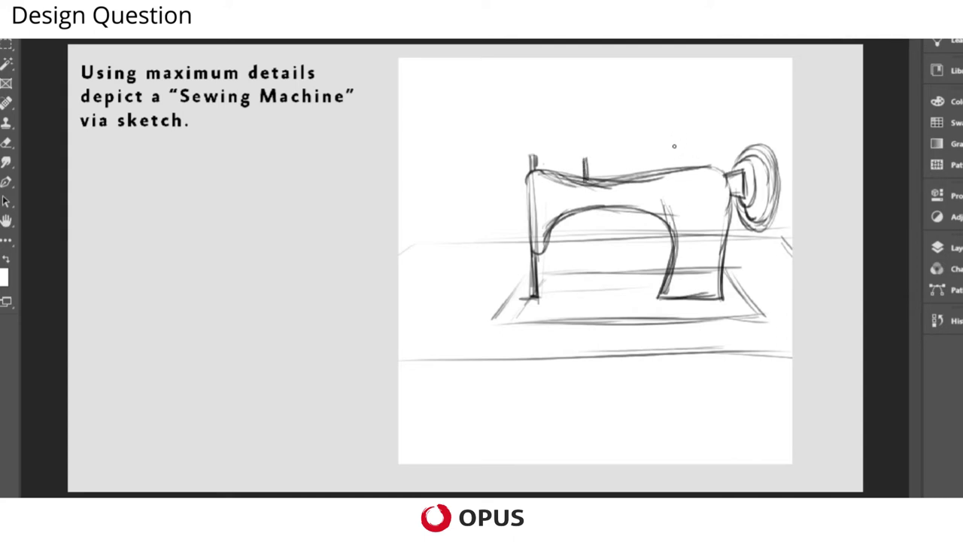
drag(678, 143, 684, 174)
drag(526, 193, 514, 200)
mouse_move(516, 199)
mouse_down()
mouse_move(526, 196)
mouse_move(514, 215)
mouse_move(535, 236)
mouse_up()
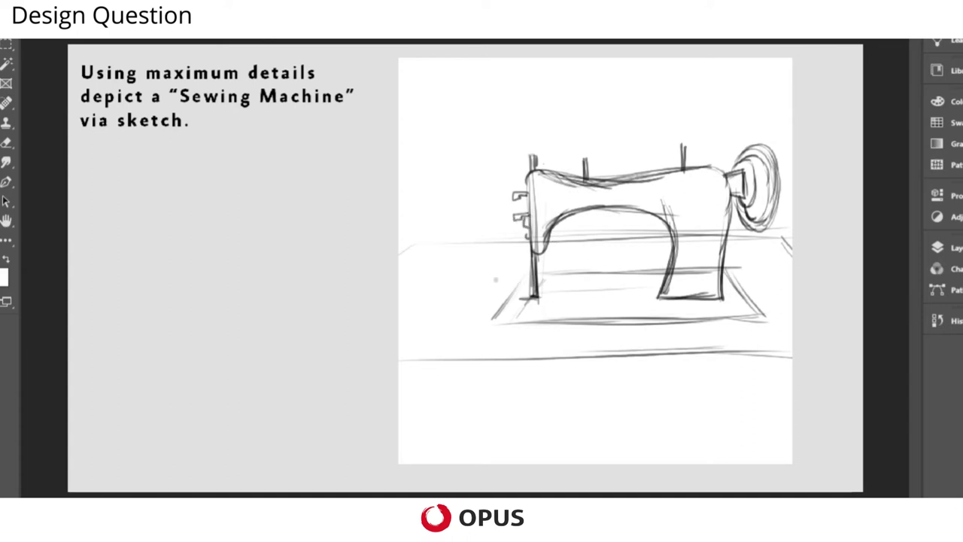
Step: Draw an oval plate around the needle's foot and give the pillar a curved, darker bottom edge
mouse_move(531, 287)
mouse_down()
mouse_move(560, 294)
mouse_move(539, 305)
mouse_move(551, 303)
mouse_up()
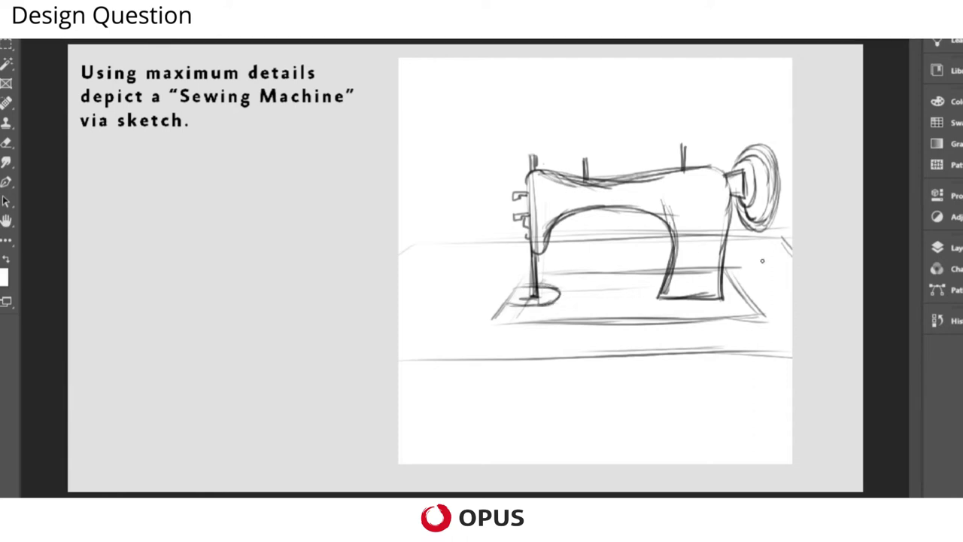
drag(661, 299, 719, 301)
mouse_move(723, 174)
mouse_down()
mouse_move(730, 218)
mouse_move(719, 289)
mouse_up()
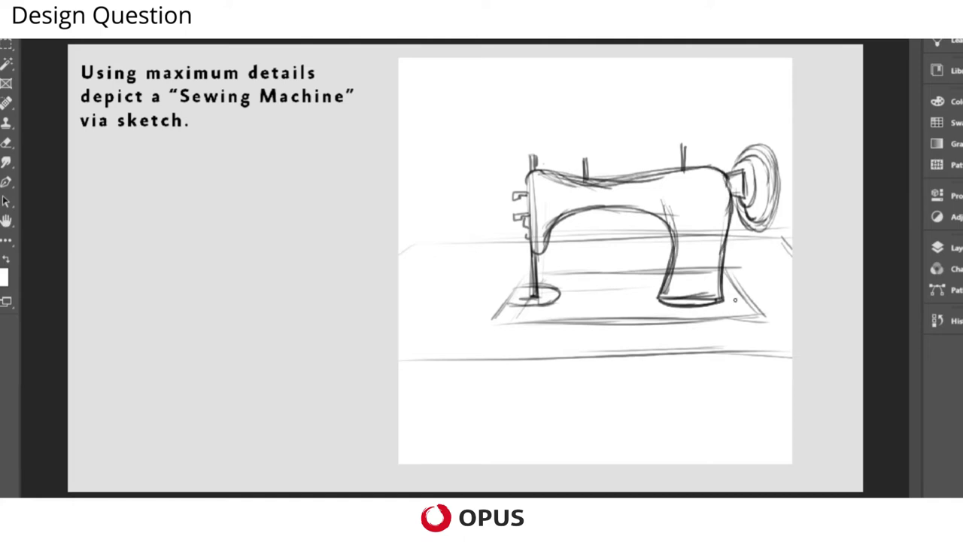
Step: Thicken the left edge of the head and add curved spokes inside the handwheel
mouse_move(531, 170)
mouse_down()
mouse_move(536, 250)
mouse_move(527, 232)
mouse_up()
drag(528, 188, 530, 241)
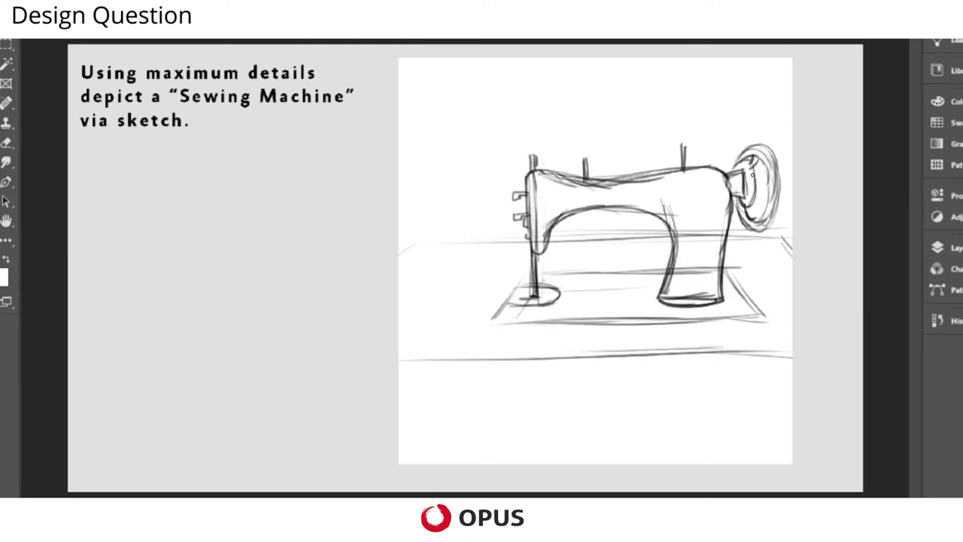
mouse_move(764, 170)
mouse_down()
mouse_move(759, 182)
mouse_move(770, 184)
mouse_move(753, 203)
mouse_move(756, 221)
mouse_move(767, 203)
mouse_move(760, 160)
mouse_move(768, 200)
mouse_move(745, 220)
mouse_up()
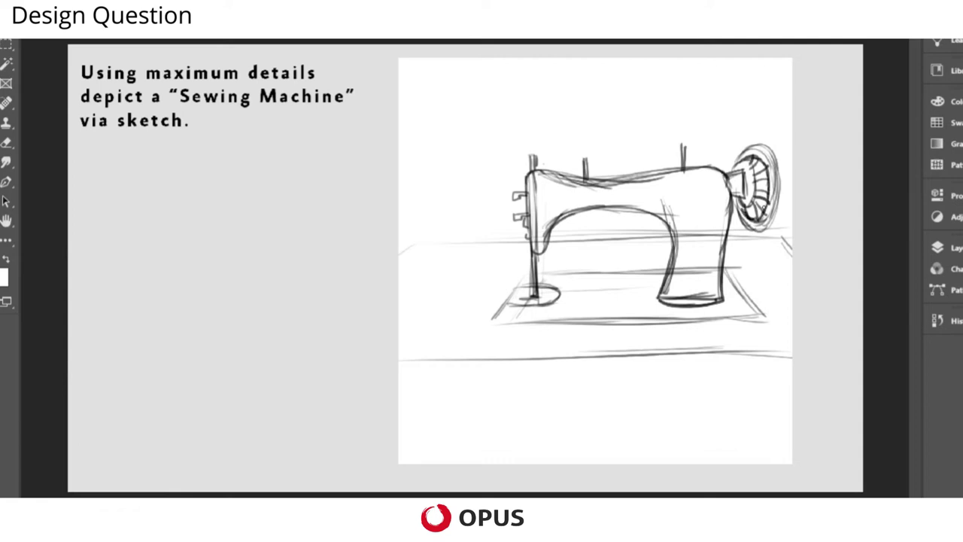
Step: Draw a small slanted bracket mark left of the base plate and strengthen the plate's front edge
drag(485, 298, 501, 288)
drag(490, 323, 764, 309)
drag(684, 320, 749, 318)
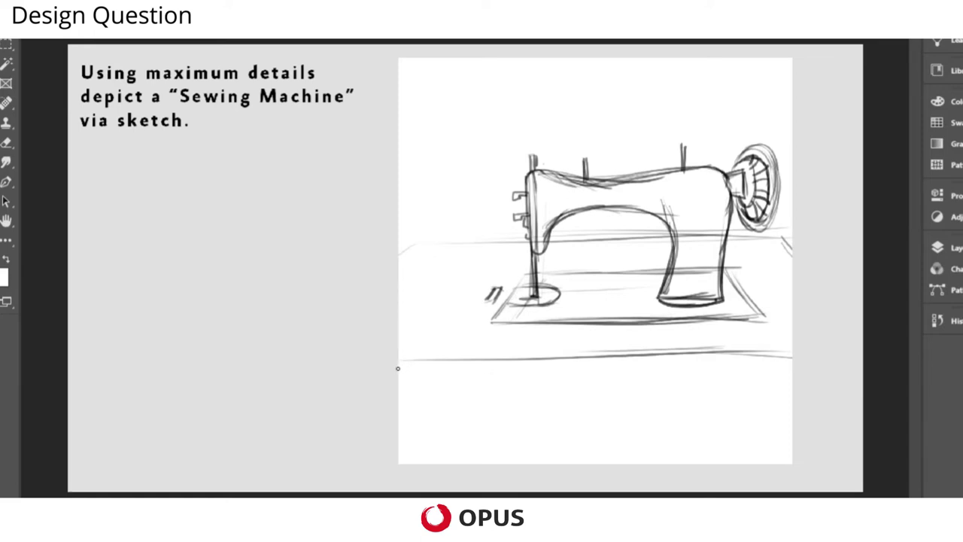
Step: Give the tabletop's front edge thickness with reinforced long parallel lines running across the canvas
drag(385, 373, 807, 354)
drag(710, 351, 834, 338)
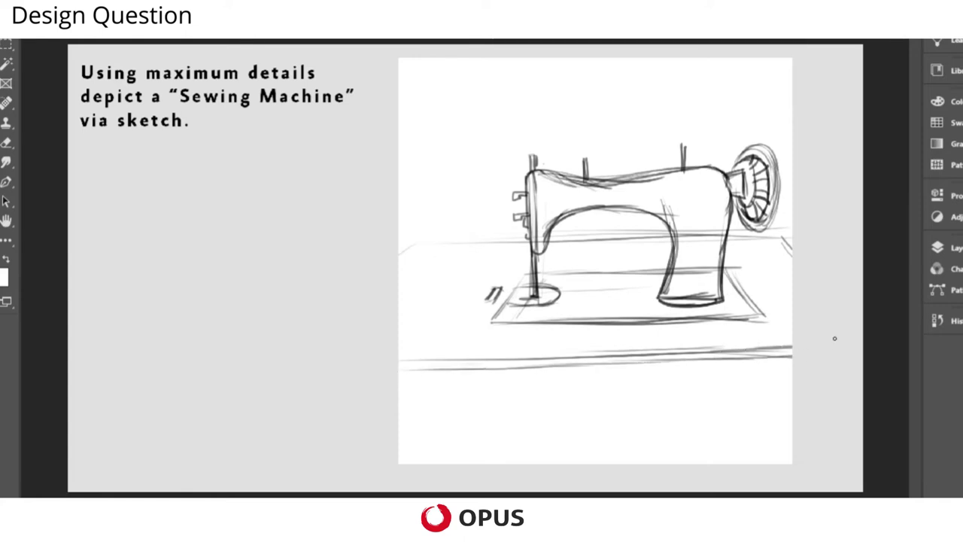
drag(558, 353, 703, 345)
drag(476, 366, 823, 356)
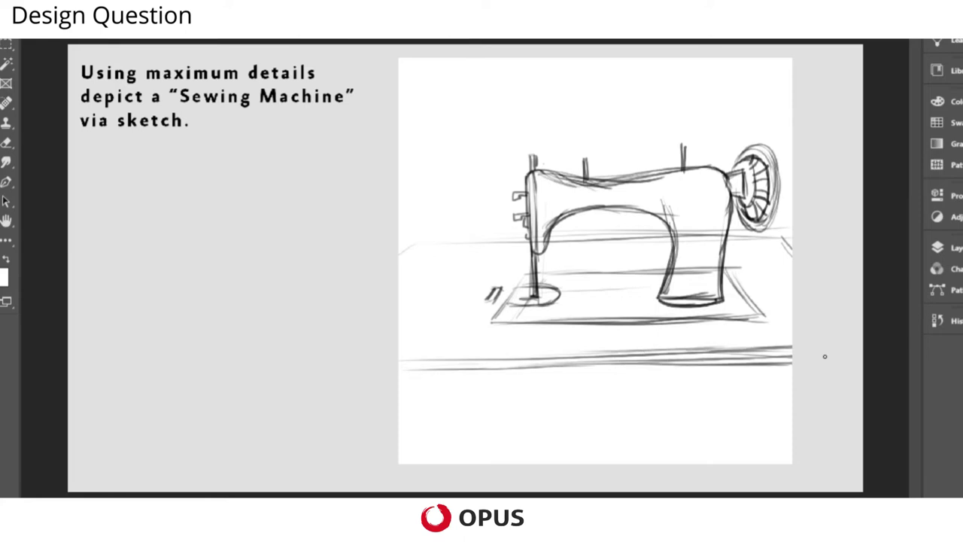
Step: Draw the outer left table leg as a narrow vertical post with dark inner shading, down to the canvas bottom
drag(466, 395, 466, 456)
drag(464, 364, 466, 465)
drag(471, 367, 473, 462)
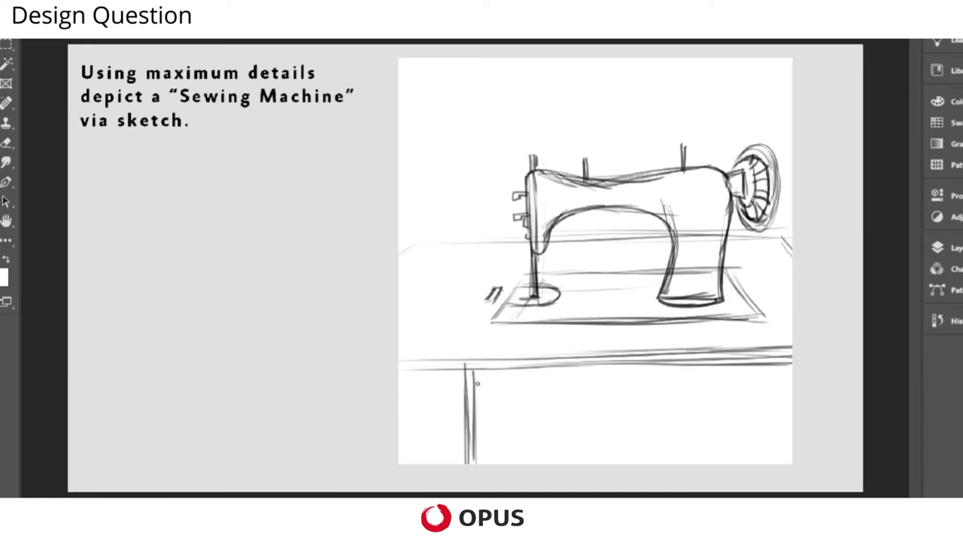
drag(478, 371, 474, 461)
drag(469, 389, 473, 450)
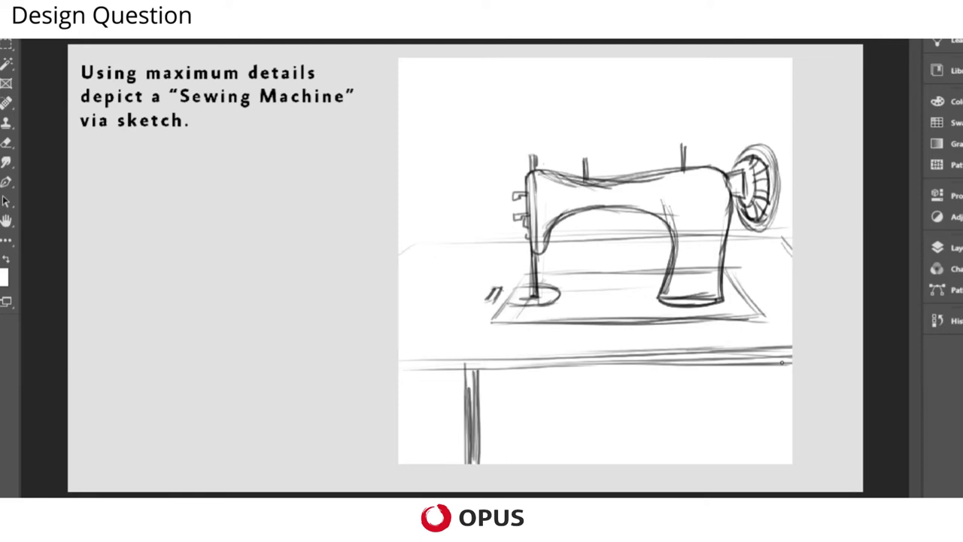
Step: Draw the outer right table leg and the inner posts beside both the left and right legs
mouse_move(769, 361)
mouse_down()
mouse_move(763, 474)
mouse_move(775, 371)
mouse_move(779, 455)
mouse_up()
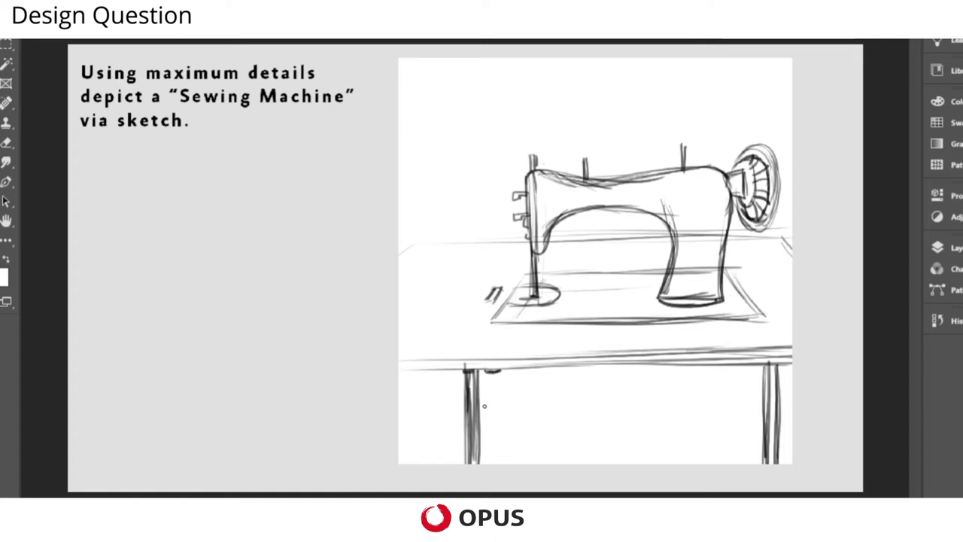
mouse_move(488, 369)
mouse_down()
mouse_move(488, 463)
mouse_move(497, 463)
mouse_move(495, 434)
mouse_up()
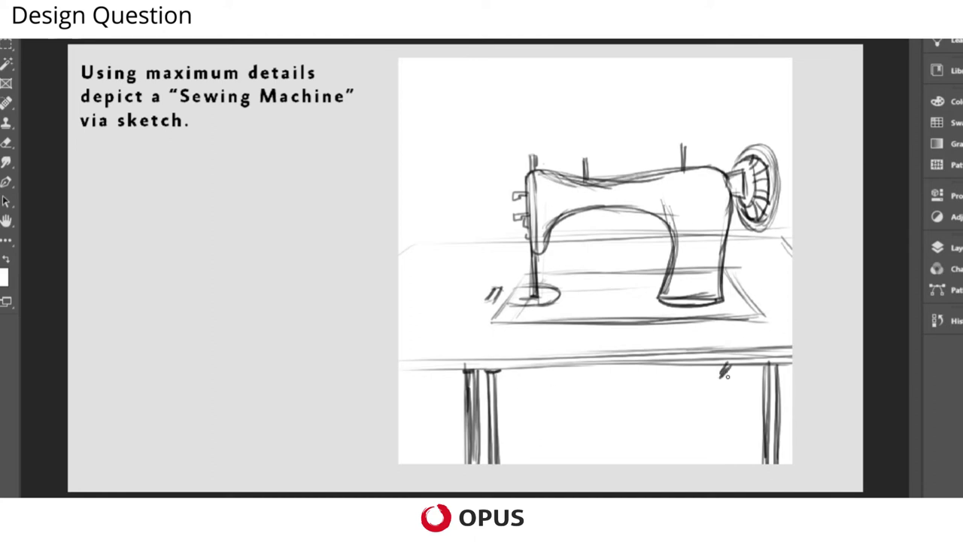
drag(722, 371, 720, 463)
Step: Fill the space between the two right leg posts with curved, crossing ironwork struts
mouse_move(724, 370)
mouse_down()
mouse_move(732, 463)
mouse_move(742, 427)
mouse_up()
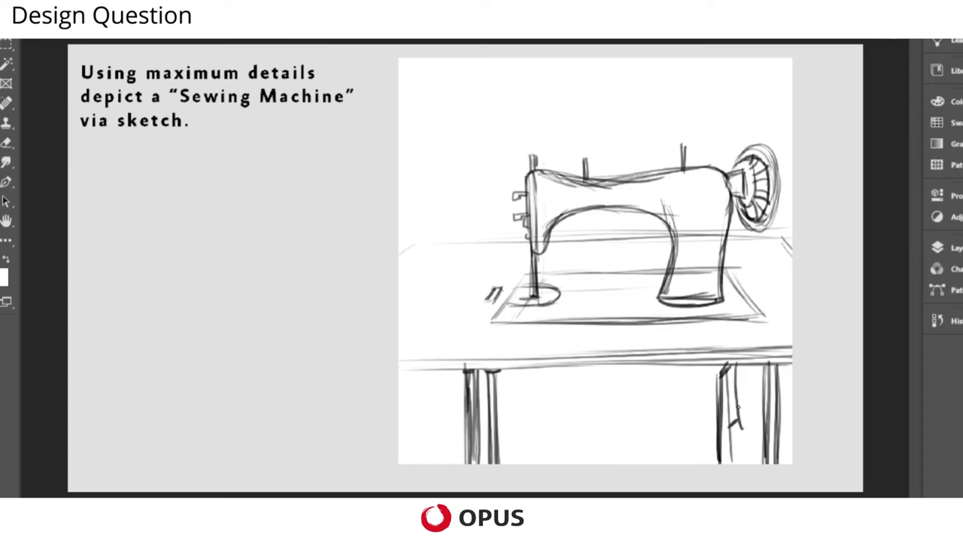
mouse_move(725, 375)
mouse_down()
mouse_move(725, 401)
mouse_move(734, 463)
mouse_up()
drag(727, 380, 733, 462)
drag(736, 365, 747, 463)
drag(735, 422, 748, 447)
drag(749, 362, 751, 444)
drag(744, 366, 757, 464)
mouse_move(756, 376)
mouse_down()
mouse_move(767, 426)
mouse_move(755, 460)
mouse_up()
drag(496, 391, 740, 386)
key(ctrl+z)
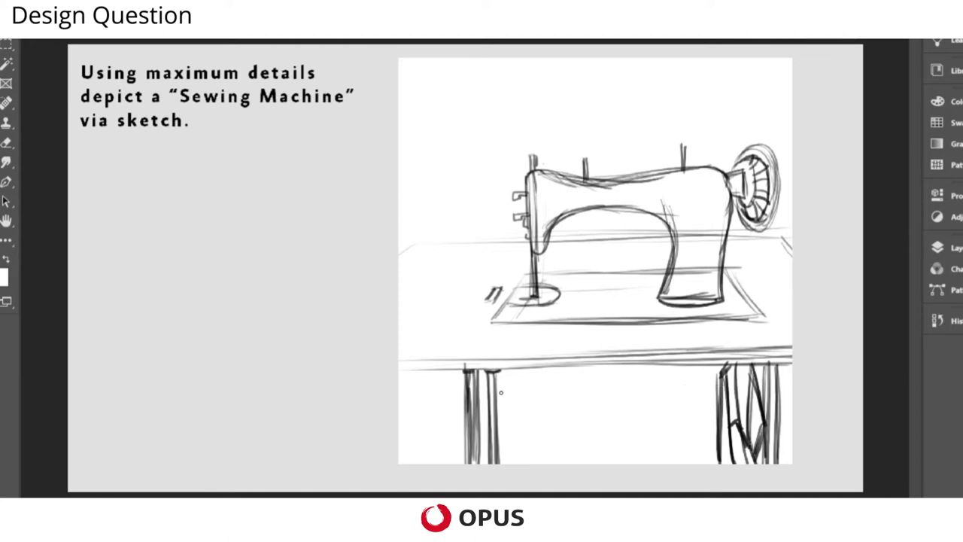
drag(500, 391, 734, 377)
key(ctrl+z)
drag(503, 387, 724, 390)
key(ctrl+z)
drag(494, 389, 725, 388)
key(ctrl+z)
Step: Draw a thin horizontal crossbar line below the tabletop, joining the inner left and inner right leg posts
drag(499, 389, 720, 385)
drag(501, 391, 721, 386)
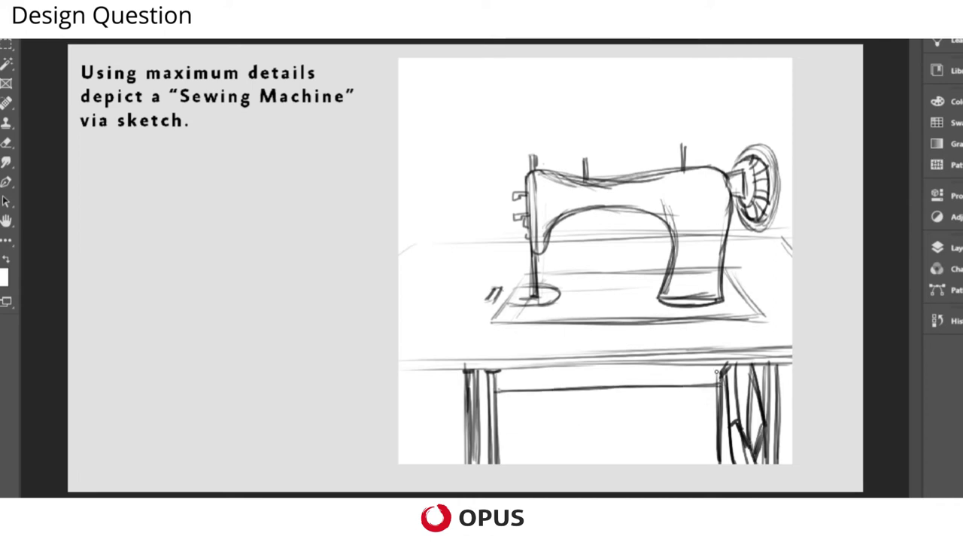
Step: Darken the crossbar's upper line and draw a near-parallel lower line beneath it between the inner table legs, redoing the overly slanted attempt
drag(494, 392, 720, 385)
drag(495, 416, 716, 397)
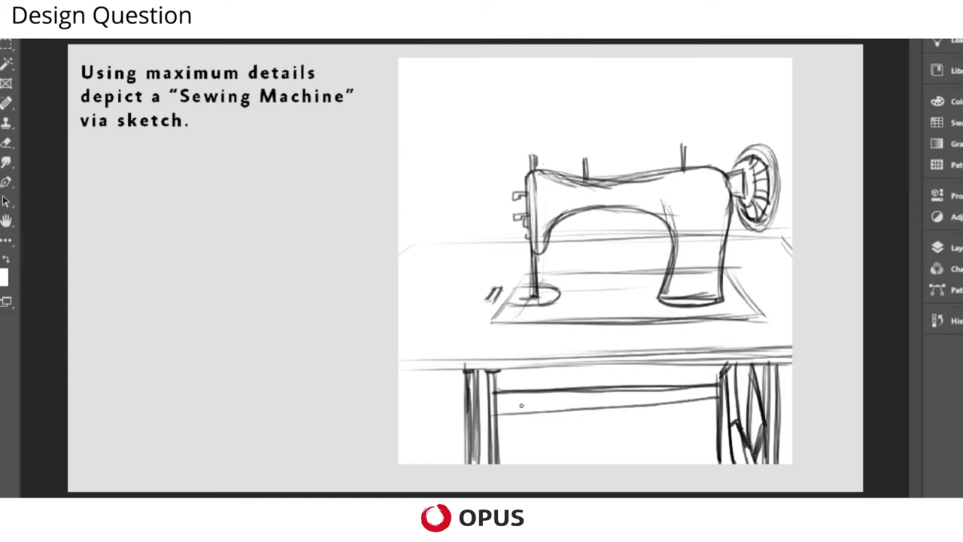
key(ctrl+z)
drag(496, 412, 718, 404)
Step: Divide the crossbar into three panels with two short vertical lines and darken the horizontal edges of the two outer panels
drag(568, 409, 568, 394)
drag(645, 408, 644, 387)
drag(495, 392, 561, 393)
drag(498, 412, 559, 411)
drag(651, 391, 719, 386)
drag(648, 407, 721, 400)
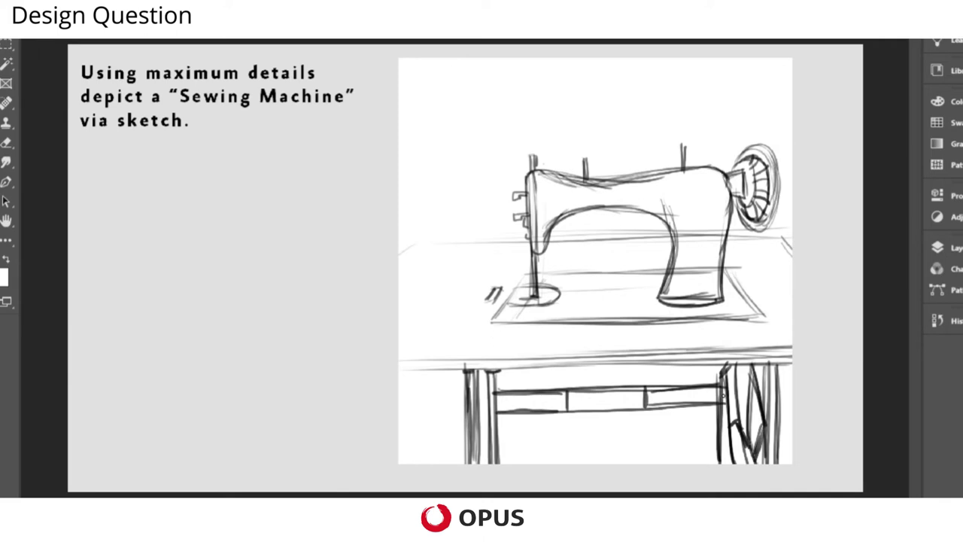
Step: Add slanted wood-grain strokes across the tabletop's left and right sides, with short pairs behind and in front of the machine's base plate
drag(423, 276, 400, 304)
mouse_move(450, 257)
mouse_down()
mouse_move(413, 309)
mouse_move(427, 320)
mouse_up()
drag(468, 278, 435, 338)
drag(485, 262, 455, 335)
mouse_move(749, 243)
mouse_down()
mouse_move(791, 284)
mouse_move(786, 319)
mouse_up()
drag(746, 260, 778, 295)
drag(590, 251, 583, 267)
drag(602, 246, 593, 269)
drag(547, 328, 537, 349)
drag(564, 325, 553, 347)
drag(507, 262, 471, 331)
drag(457, 251, 408, 301)
drag(433, 249, 401, 284)
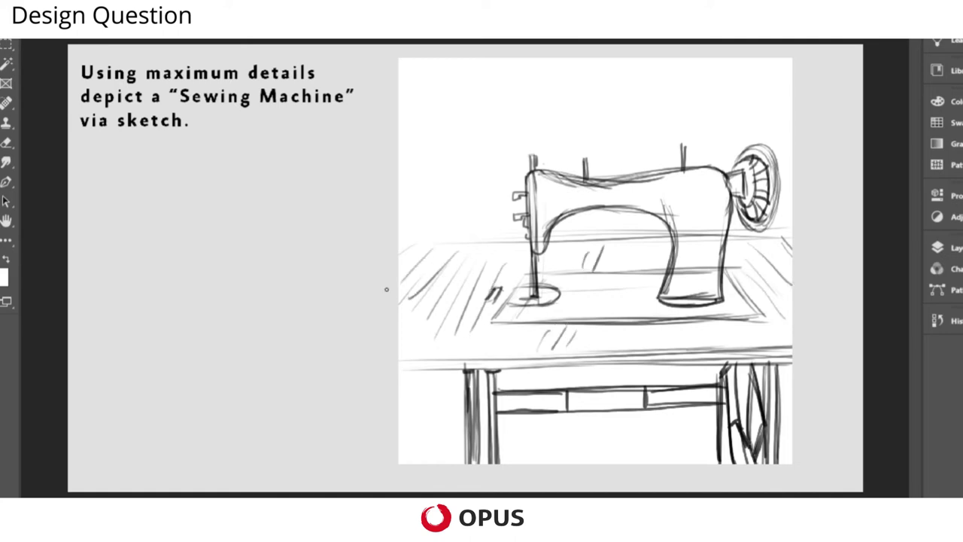
Step: Add short vertical tick marks along the full front edge of the tabletop and darken the tabletop's outline
drag(409, 362, 409, 370)
mouse_move(423, 363)
mouse_down()
mouse_move(421, 371)
mouse_move(442, 370)
mouse_up()
drag(454, 364, 452, 372)
drag(508, 361, 508, 370)
drag(519, 362, 518, 370)
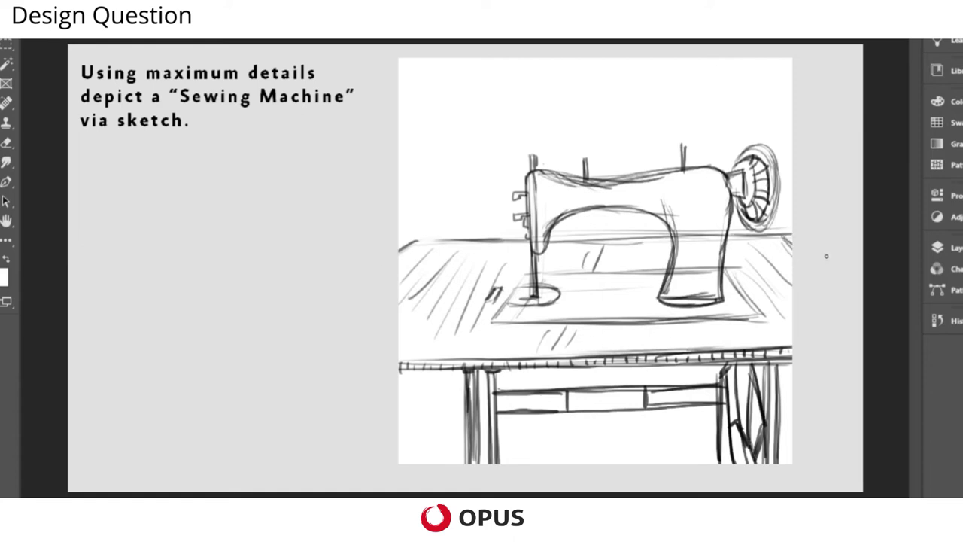
Step: Fill in denser wood-grain strokes on the tabletop's left side and in the area behind the machine's arch
mouse_move(424, 243)
mouse_down()
mouse_move(487, 259)
mouse_move(525, 252)
mouse_move(504, 305)
mouse_up()
drag(570, 246, 555, 280)
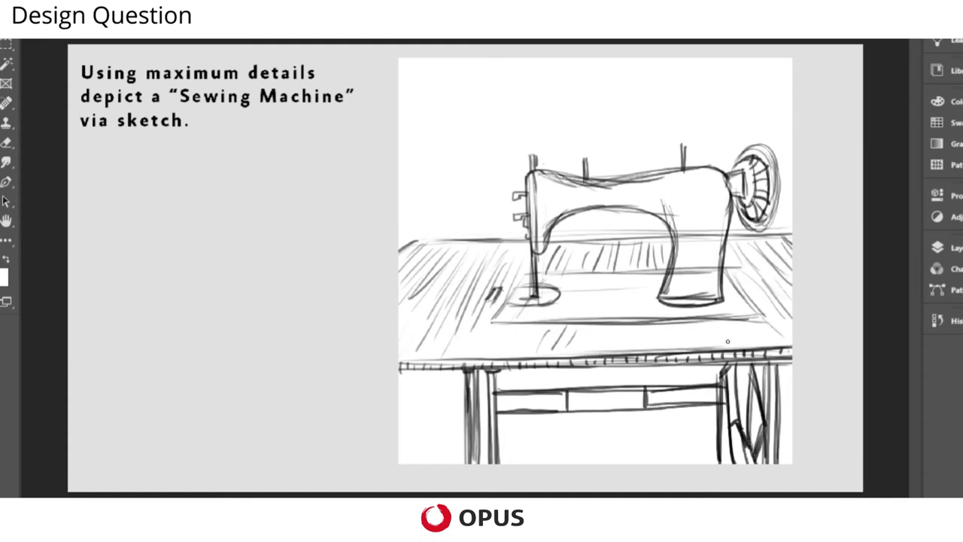
drag(633, 337, 748, 345)
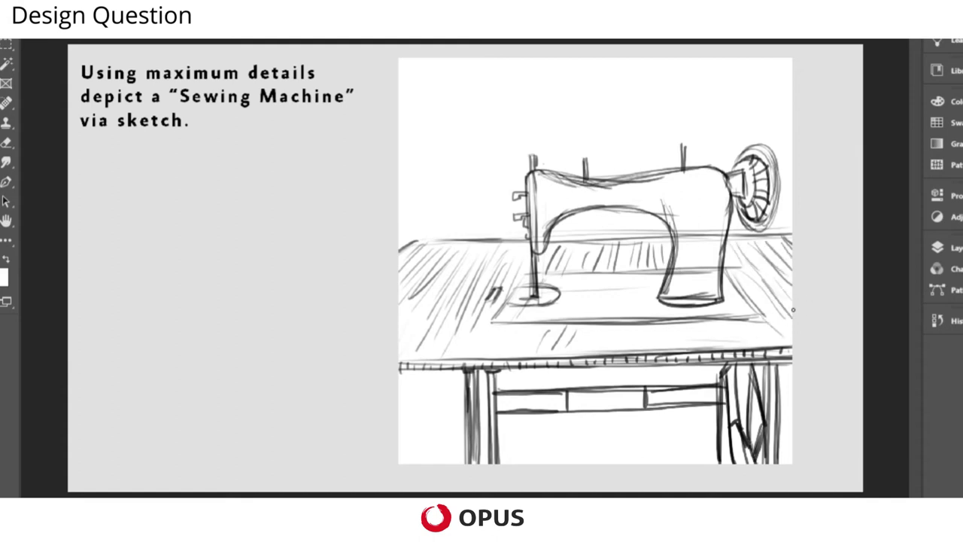